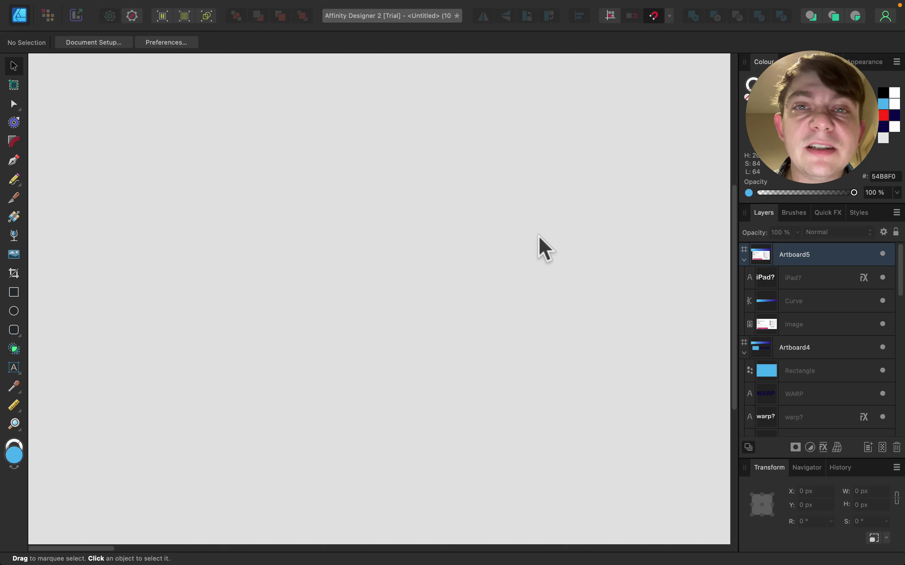
# - Pan the canvas left until Artboard1's whole 'free or paid?' slide is visible
pyautogui.press('space')
pyautogui.moveTo(585, 237)
pyautogui.mouseDown()
pyautogui.moveTo(440, 214)
pyautogui.moveTo(436, 239)
pyautogui.moveTo(422, 248)
pyautogui.moveTo(299, 253)
pyautogui.mouseUp()
pyautogui.moveTo(495, 226)
pyautogui.mouseDown()
pyautogui.moveTo(392, 231)
pyautogui.moveTo(385, 212)
pyautogui.mouseUp()
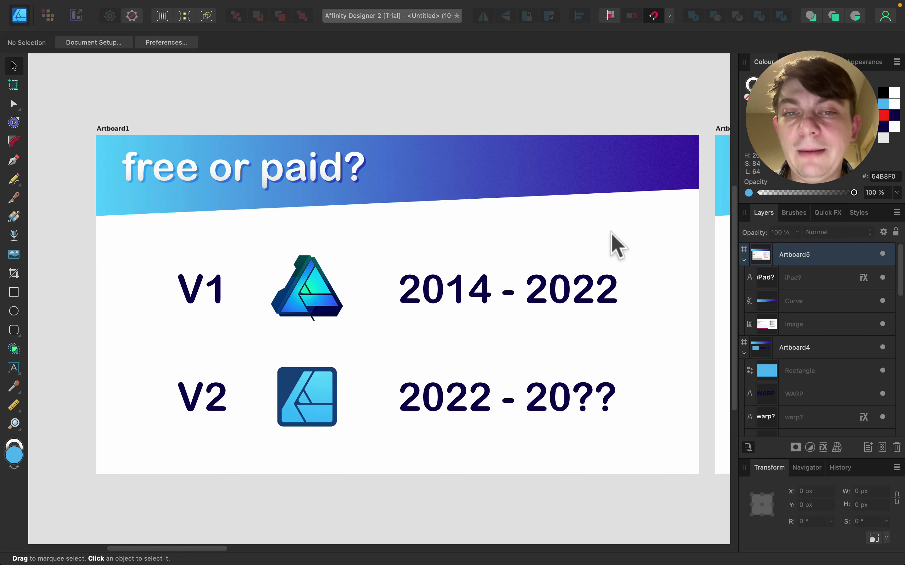
pyautogui.press('space')
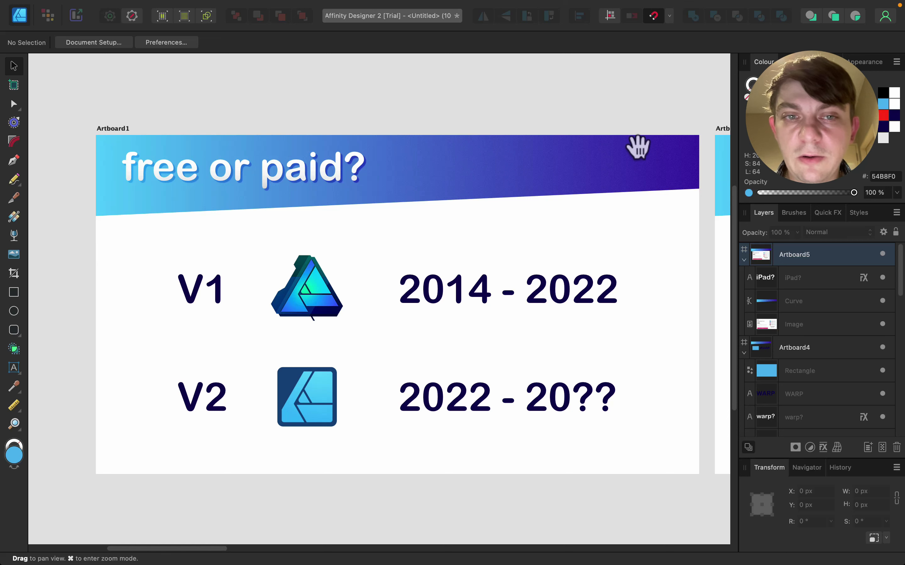
# - Pan to Artboard2's 'shape builder?' slide and marquee-select its three gradient circles
pyautogui.moveTo(637, 145); pyautogui.dragTo(315, 208)
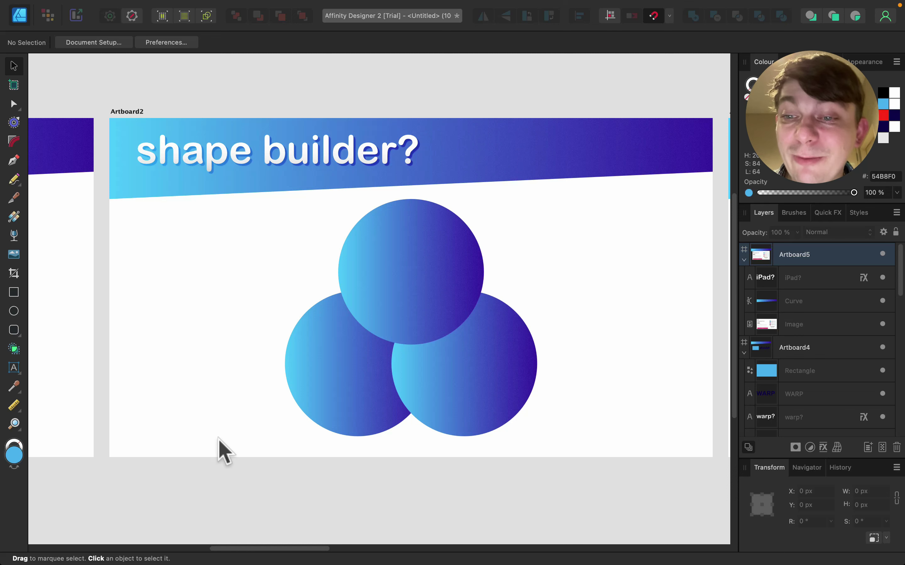
pyautogui.moveTo(219, 479); pyautogui.dragTo(596, 192)
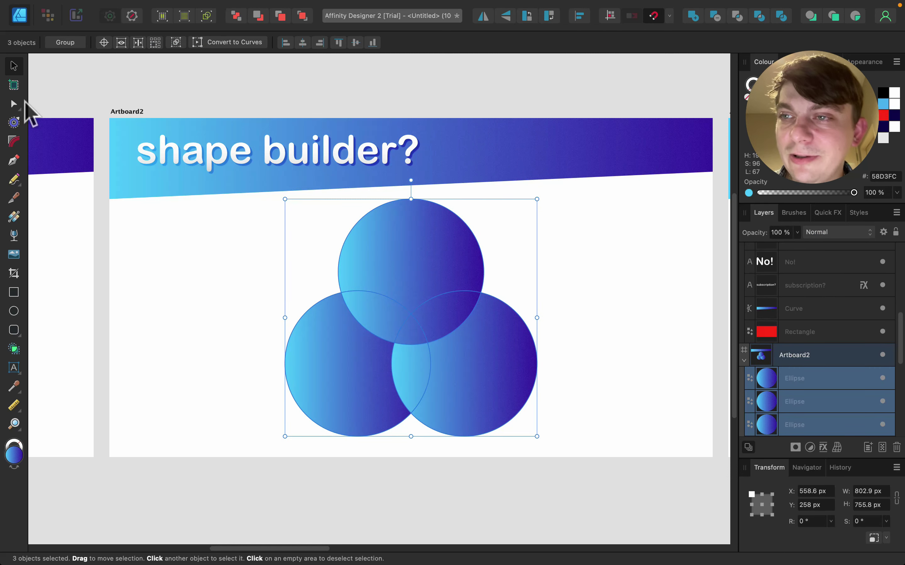
# - With Shape Builder, add the circle overlaps and subtract the three outer regions, leaving a trefoil
pyautogui.click(14, 349)
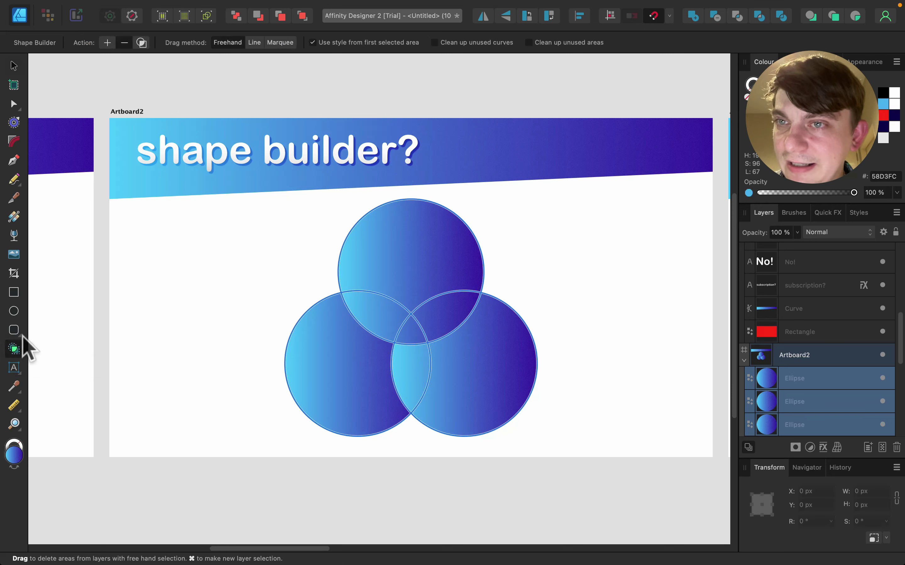
pyautogui.click(108, 42)
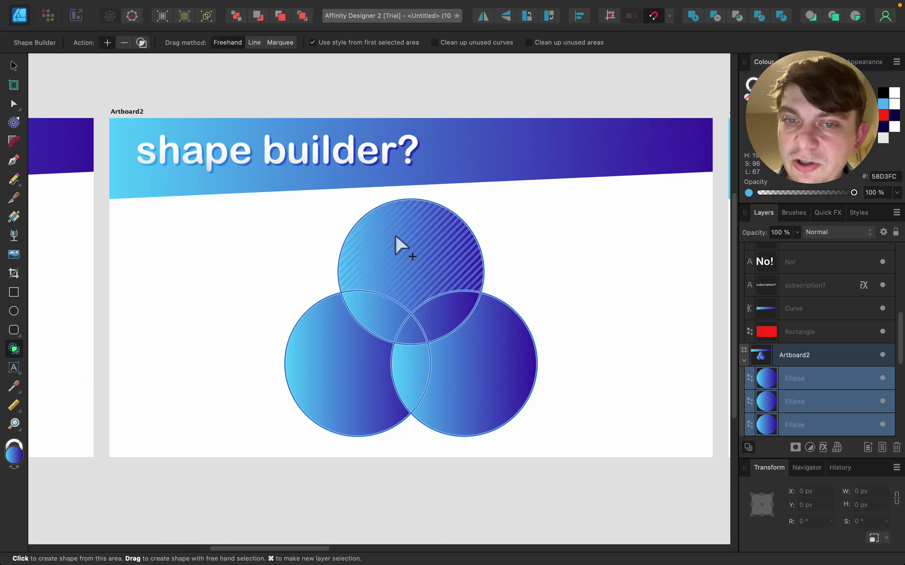
pyautogui.moveTo(437, 311)
pyautogui.mouseDown()
pyautogui.moveTo(407, 336)
pyautogui.moveTo(387, 319)
pyautogui.moveTo(408, 342)
pyautogui.moveTo(411, 363)
pyautogui.mouseUp()
pyautogui.click(124, 42)
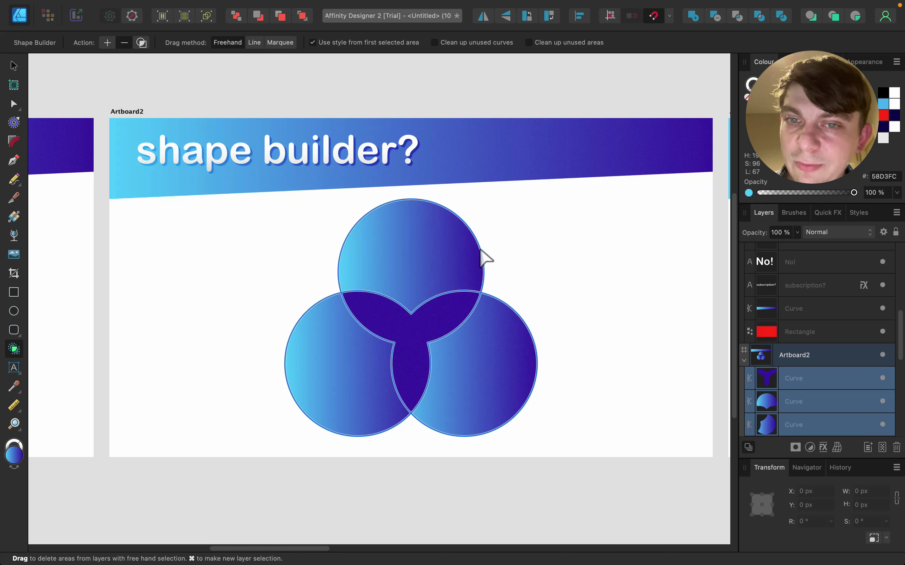
pyautogui.moveTo(575, 257); pyautogui.dragTo(420, 251)
pyautogui.moveTo(548, 276); pyautogui.dragTo(486, 414)
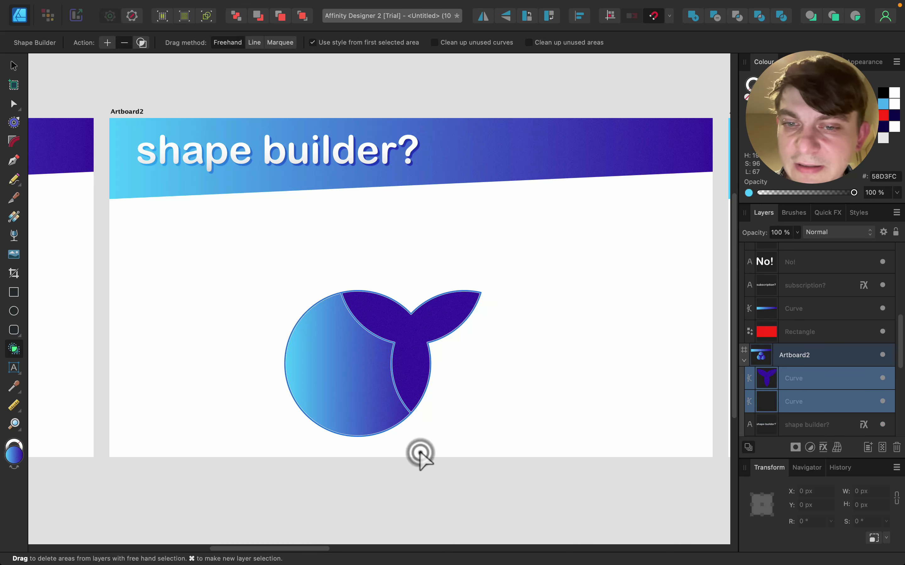
pyautogui.moveTo(418, 451); pyautogui.dragTo(331, 382)
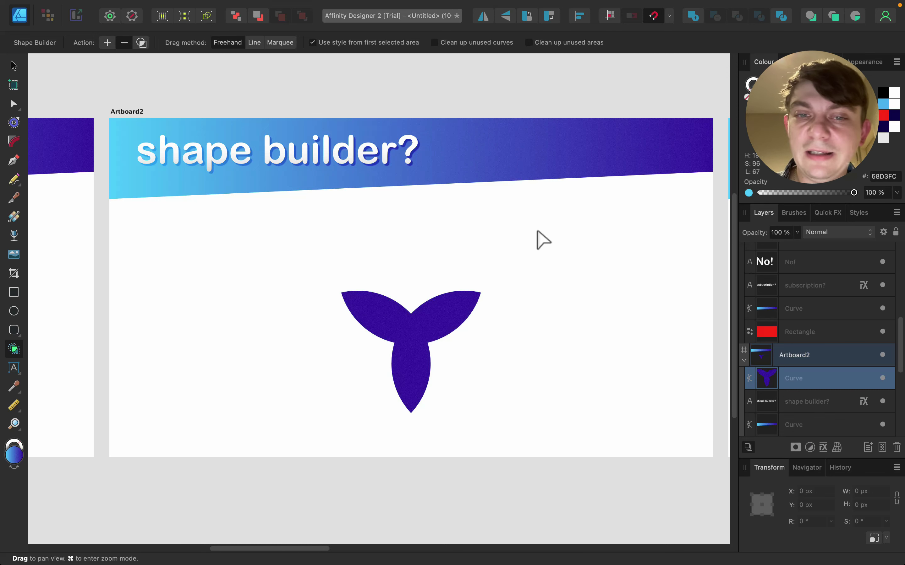
# - Pan the view over to Artboard3's 'subscription?' slide
pyautogui.press('space')
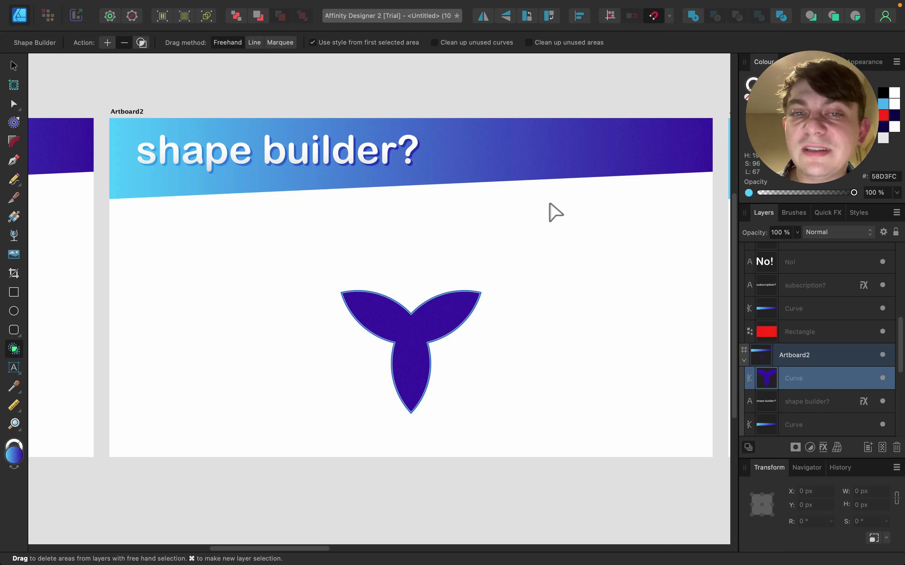
pyautogui.press('space')
pyautogui.moveTo(618, 234); pyautogui.dragTo(208, 214)
# - Pan from Artboard3 across to Artboard4's 'warp?' slide with the blue rectangle and WARP text
pyautogui.moveTo(597, 248); pyautogui.dragTo(351, 272)
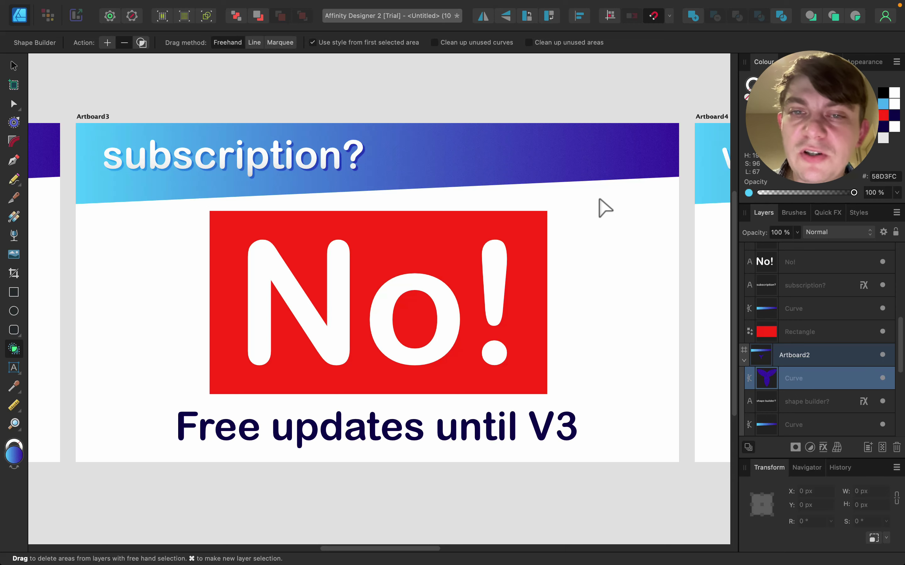
pyautogui.hscroll(10, 598, 186)
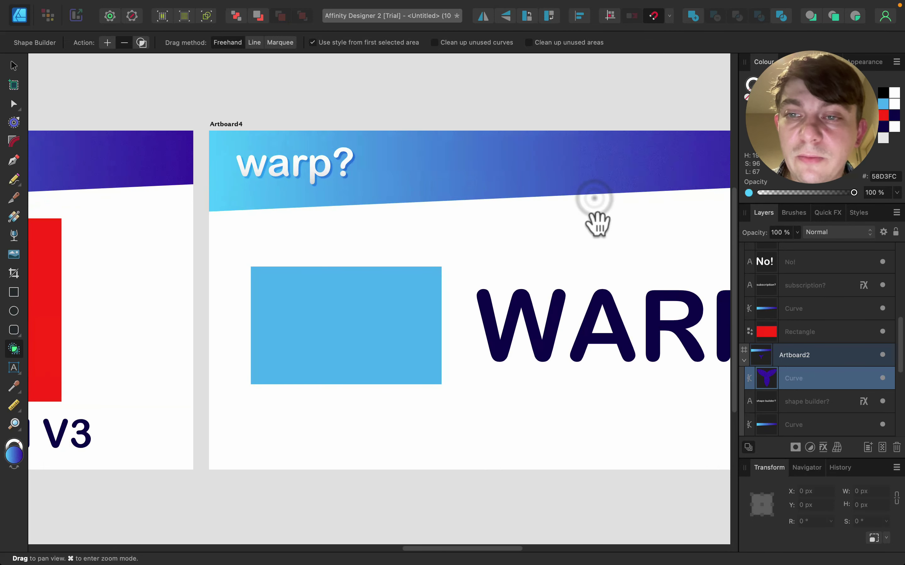
# - Centre Artboard4, deselect the trefoil, and select the 607.2 × 375 px blue rectangle
pyautogui.moveTo(597, 225); pyautogui.dragTo(459, 219)
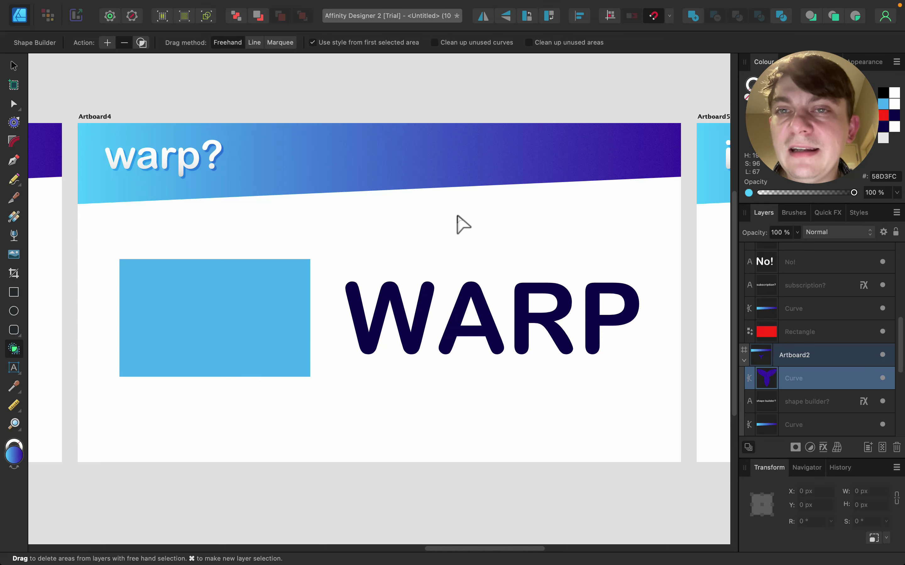
pyautogui.click(14, 67)
pyautogui.click(198, 82)
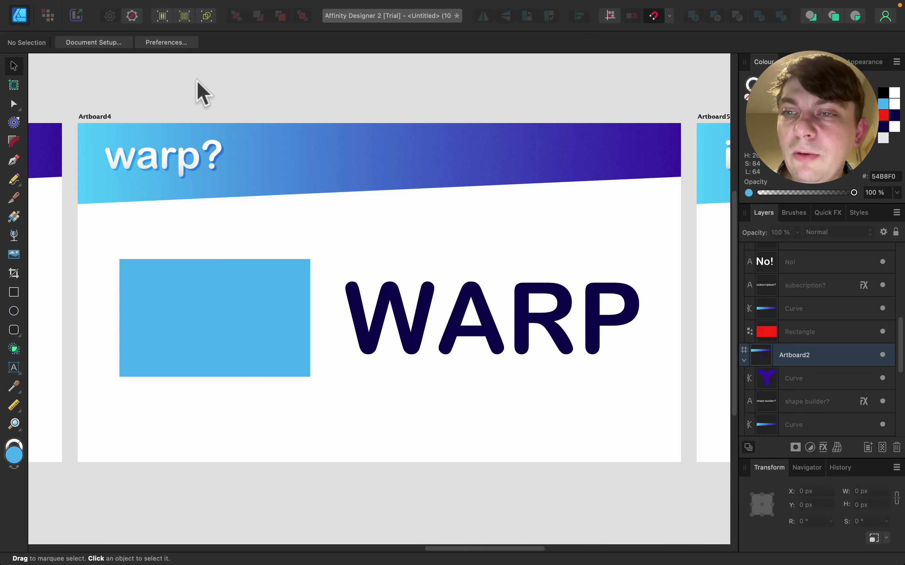
pyautogui.click(207, 310)
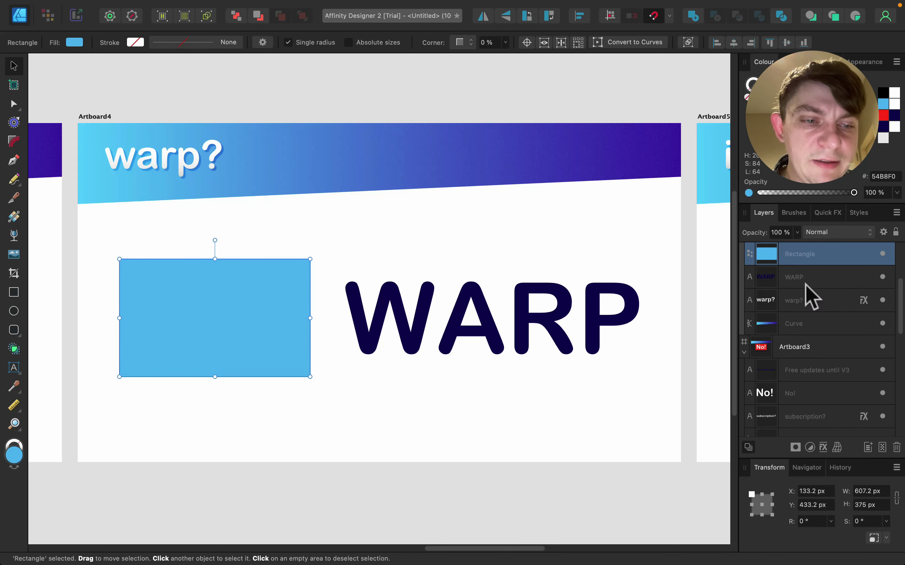
# - Apply a Mesh warp to the blue rectangle, spreading its right corners and dipping its top edge
pyautogui.click(836, 448)
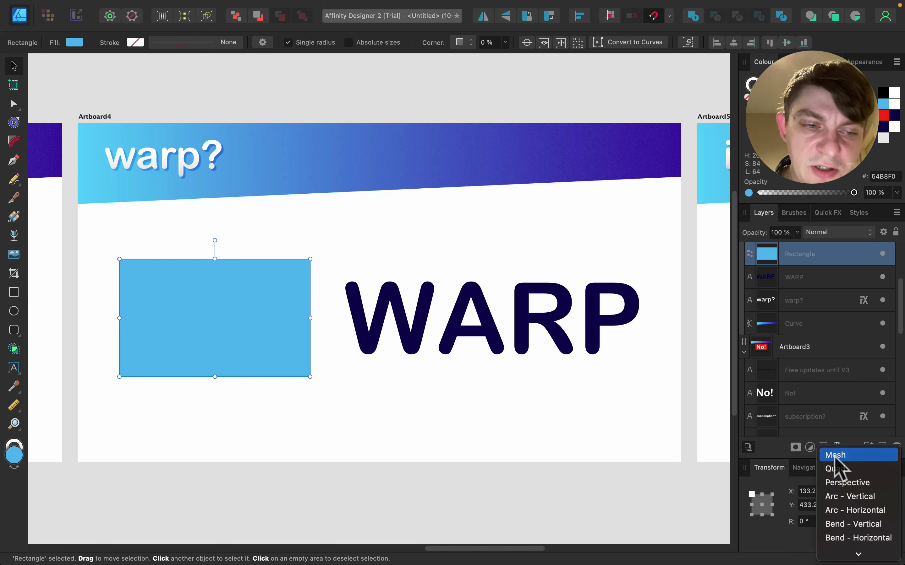
pyautogui.click(834, 456)
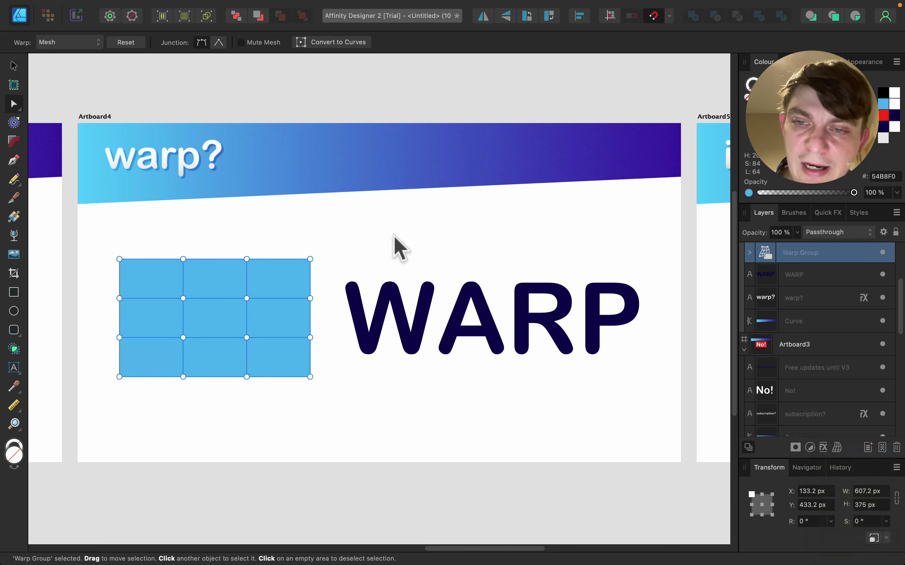
pyautogui.moveTo(310, 259); pyautogui.dragTo(312, 237)
pyautogui.moveTo(310, 377); pyautogui.dragTo(312, 398)
pyautogui.moveTo(246, 260); pyautogui.dragTo(247, 327)
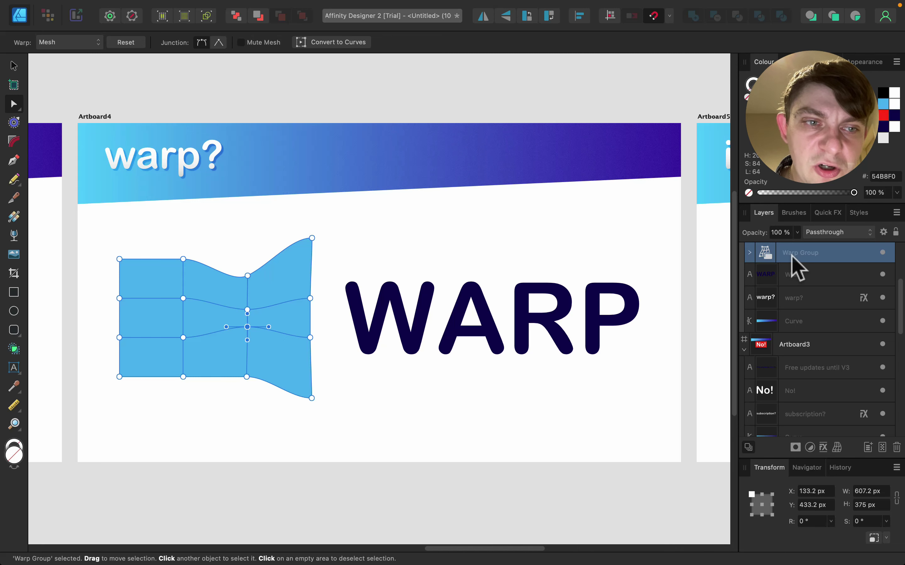
pyautogui.click(749, 253)
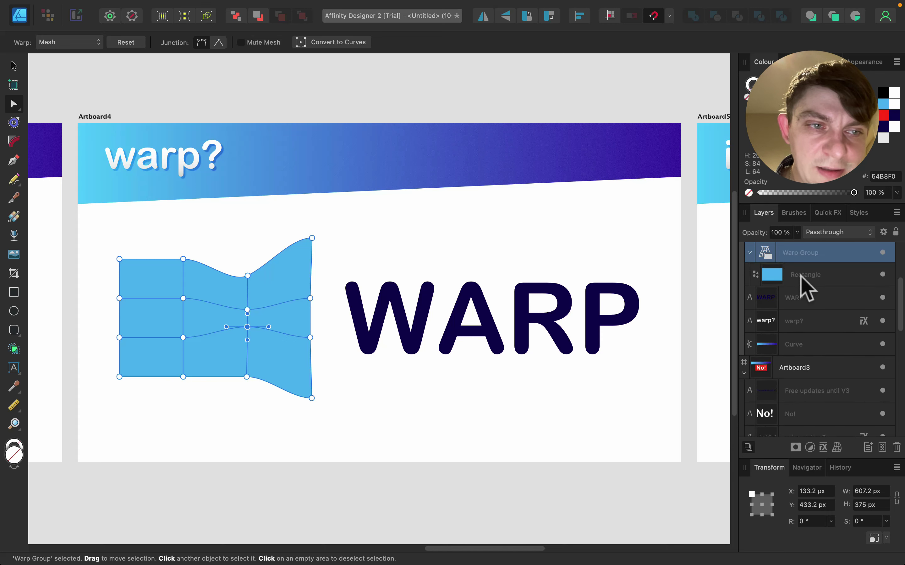
pyautogui.click(749, 253)
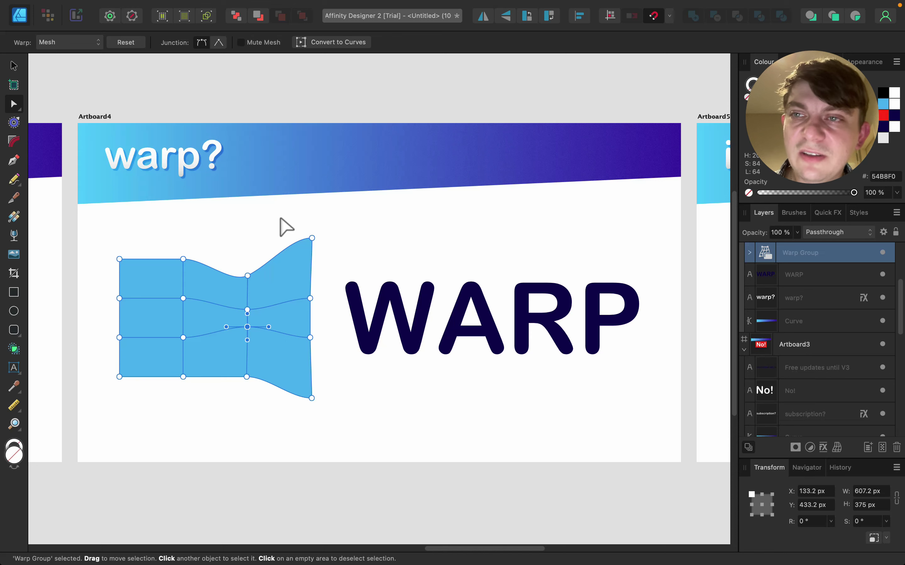
# - Switch the warp to Quad, then Perspective, and drag the corners into a narrowing trapezoid
pyautogui.click(93, 42)
pyautogui.click(91, 56)
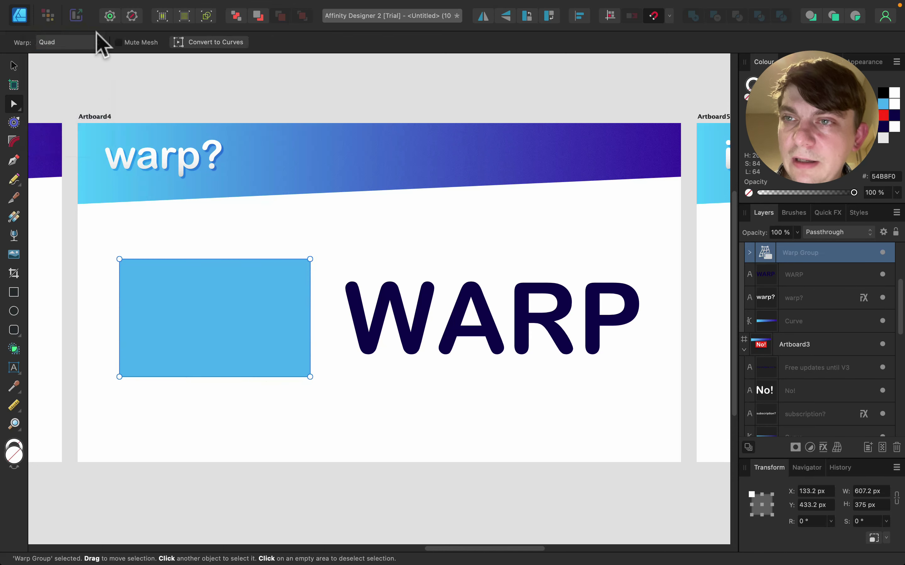
pyautogui.click(96, 42)
pyautogui.click(60, 56)
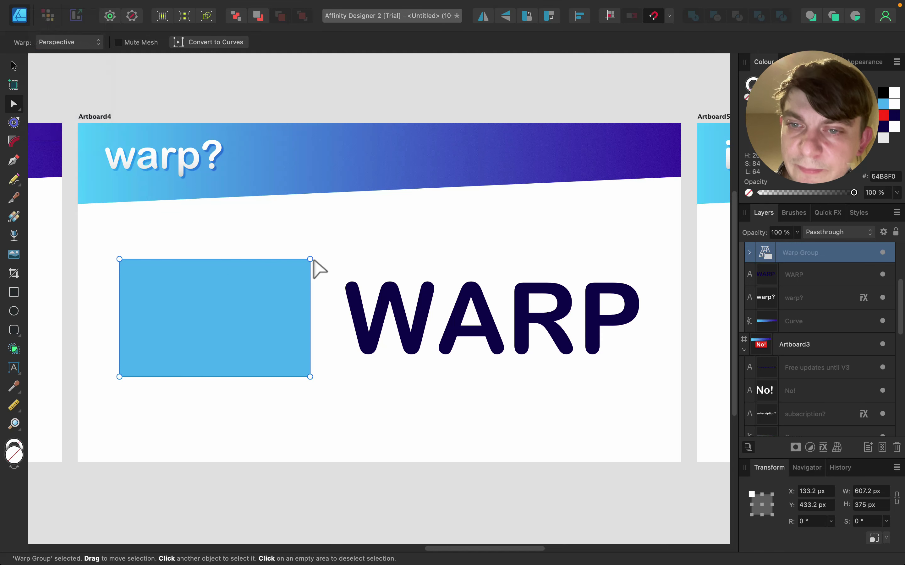
pyautogui.moveTo(310, 259); pyautogui.dragTo(290, 260)
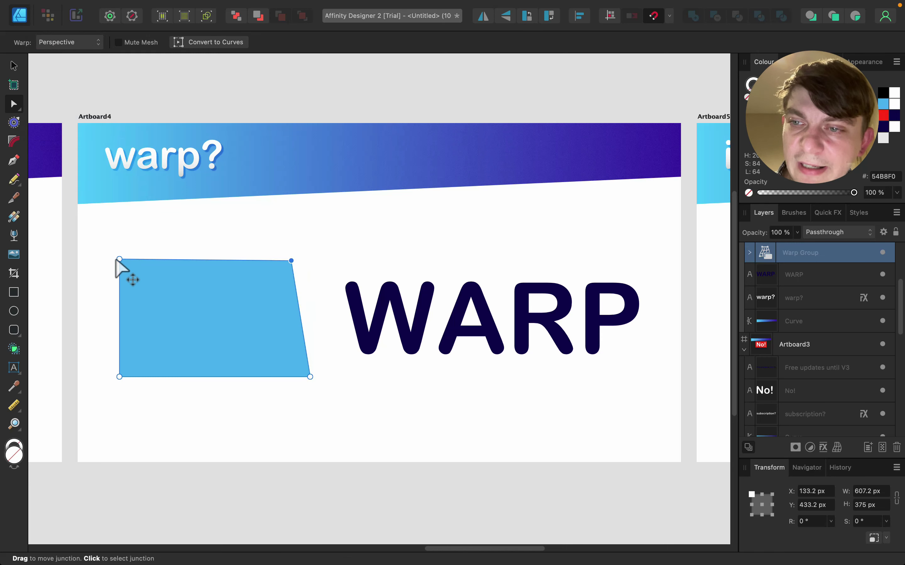
pyautogui.moveTo(119, 259); pyautogui.dragTo(174, 266)
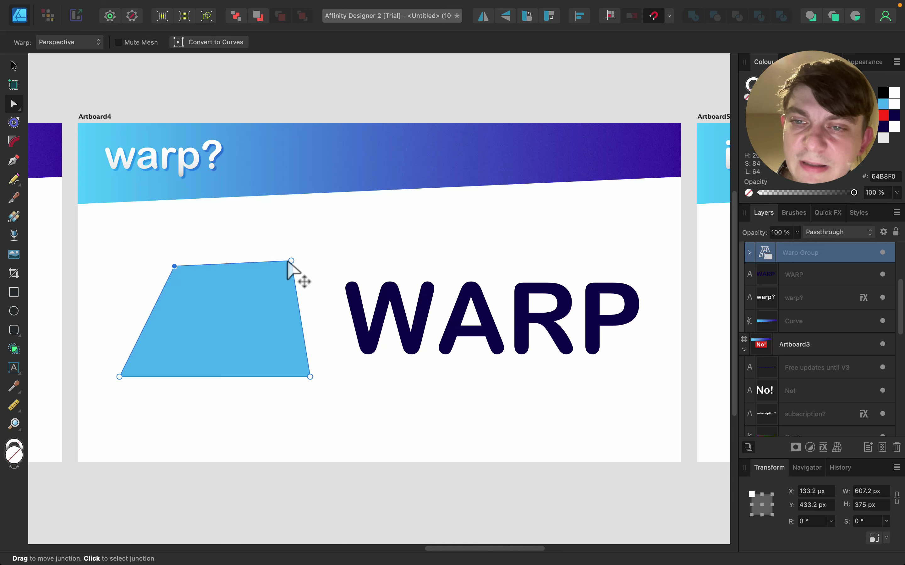
pyautogui.moveTo(291, 260); pyautogui.dragTo(277, 265)
# - Try an Arc - Vertical warp with reversed strength, then settle on Arc - Horizontal at 25%
pyautogui.click(87, 43)
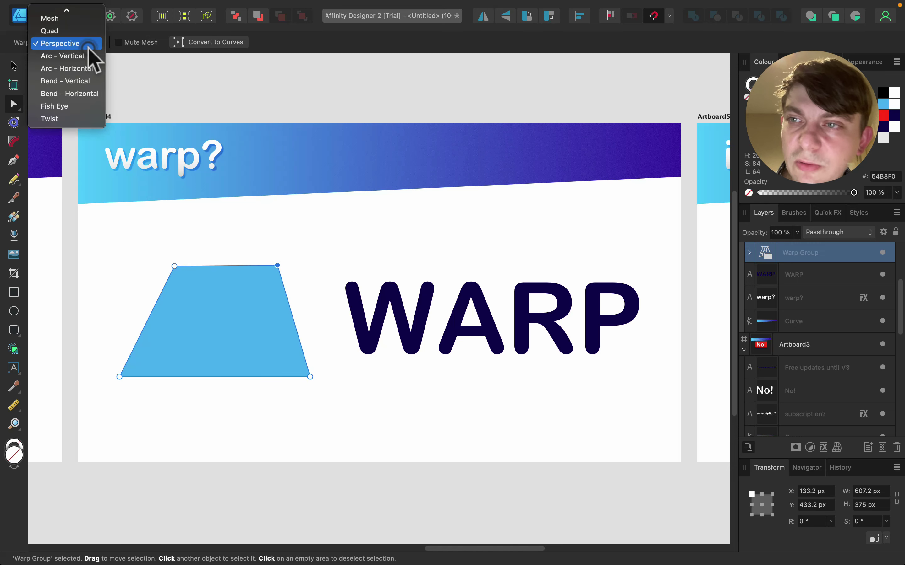
pyautogui.click(86, 56)
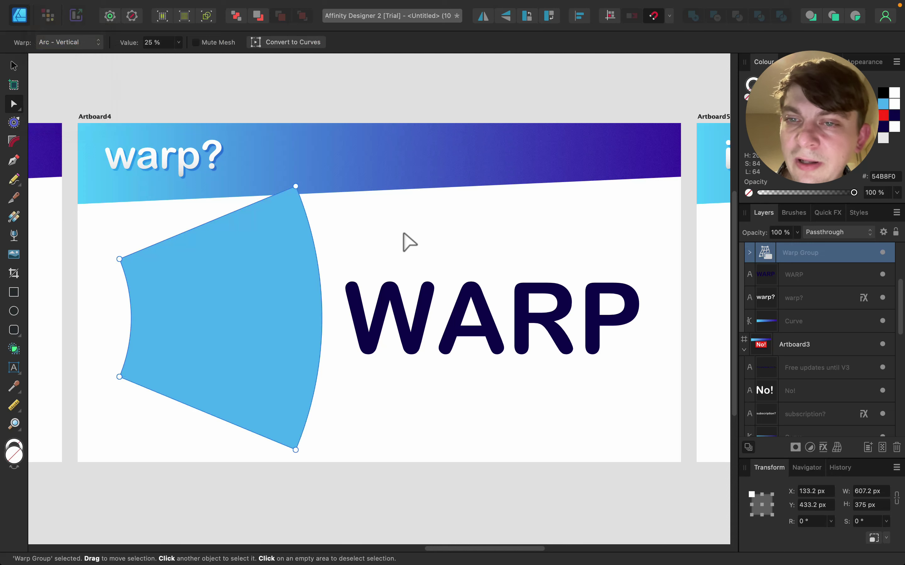
pyautogui.click(177, 43)
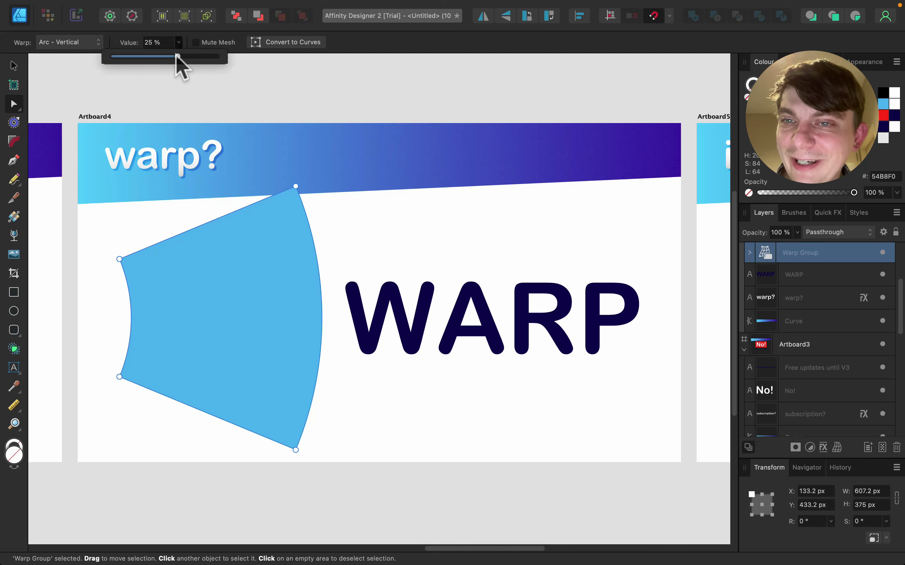
pyautogui.moveTo(175, 56); pyautogui.dragTo(155, 58)
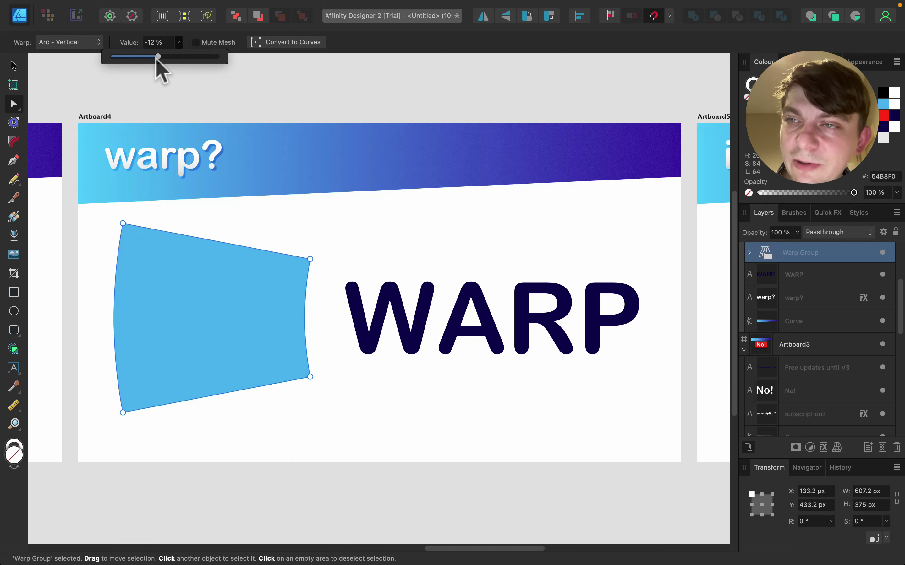
pyautogui.click(74, 43)
pyautogui.click(72, 56)
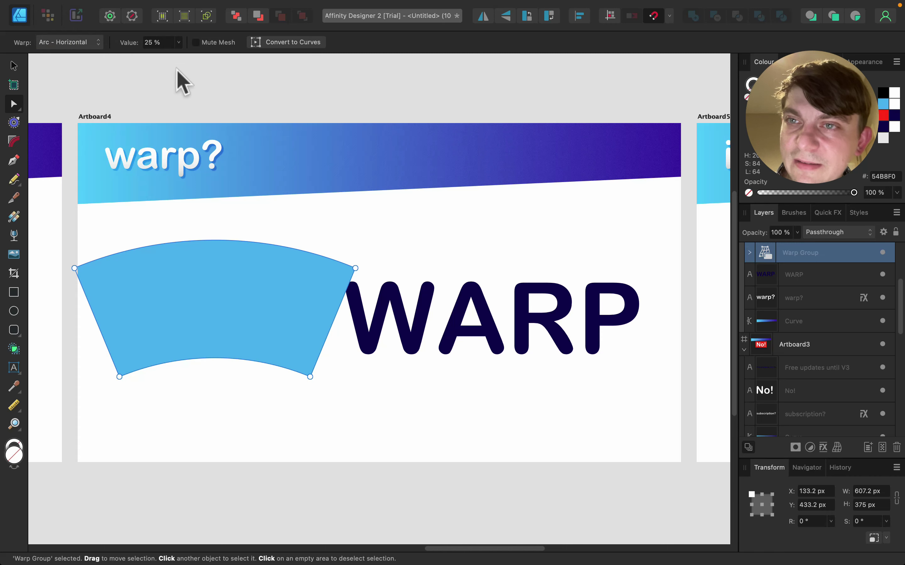
# - Delete the blue warped shape and move the WARP text toward the artboard centre
pyautogui.click(467, 318)
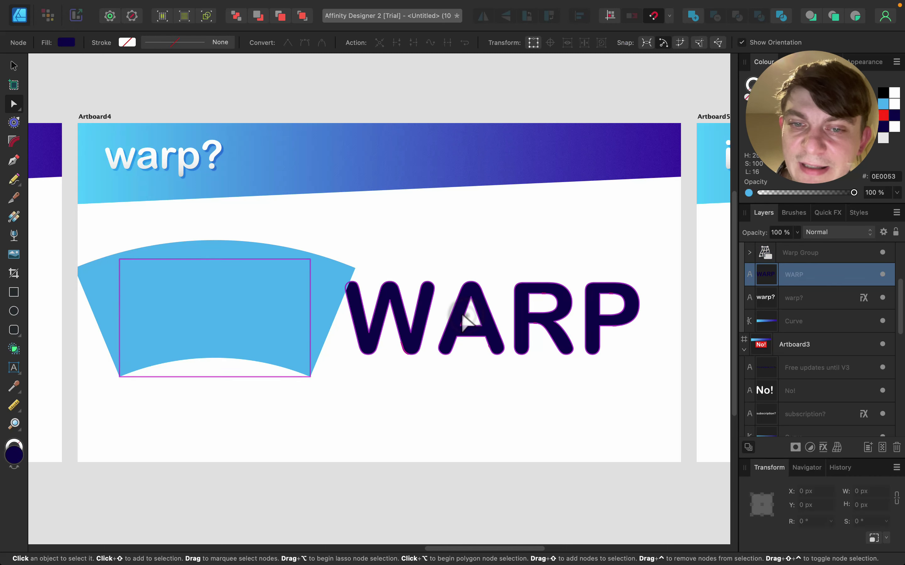
pyautogui.click(14, 66)
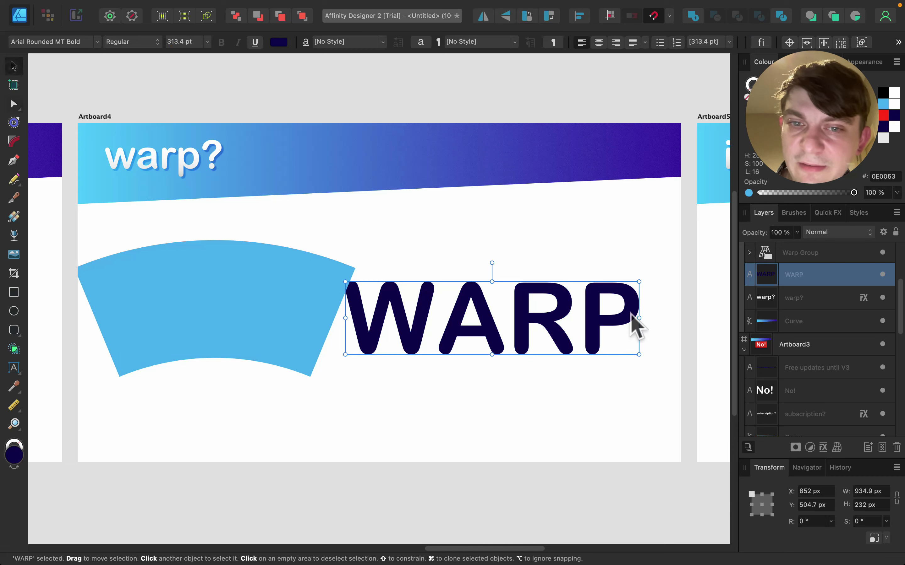
pyautogui.click(294, 296)
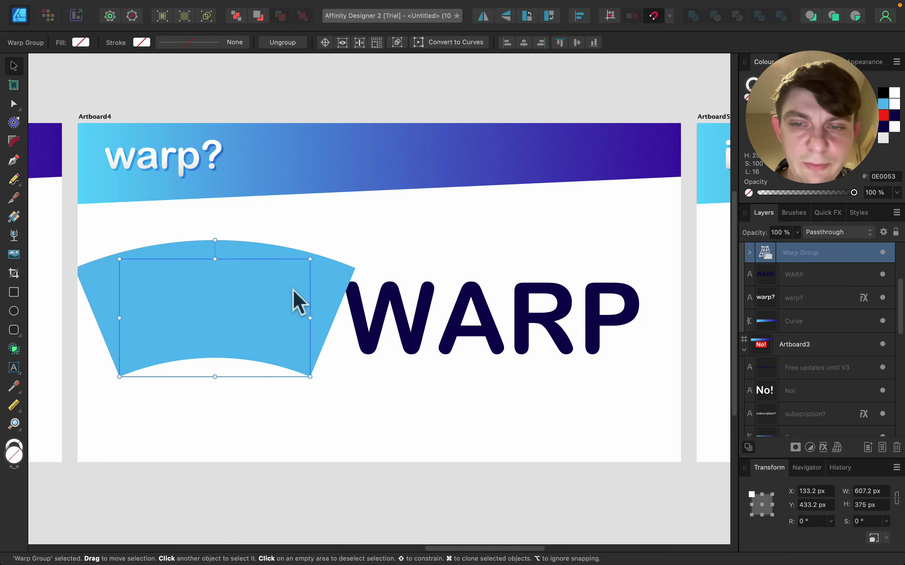
pyautogui.press('Delete')
pyautogui.moveTo(394, 314); pyautogui.dragTo(294, 308)
# - Arch the WARP text with an Arc - Horizontal warp at 45%
pyautogui.click(837, 447)
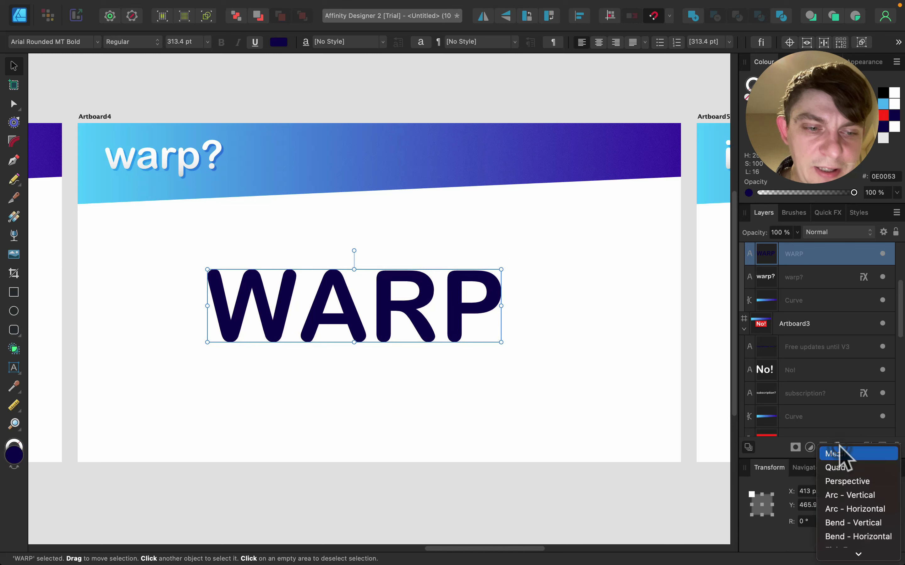
pyautogui.click(852, 509)
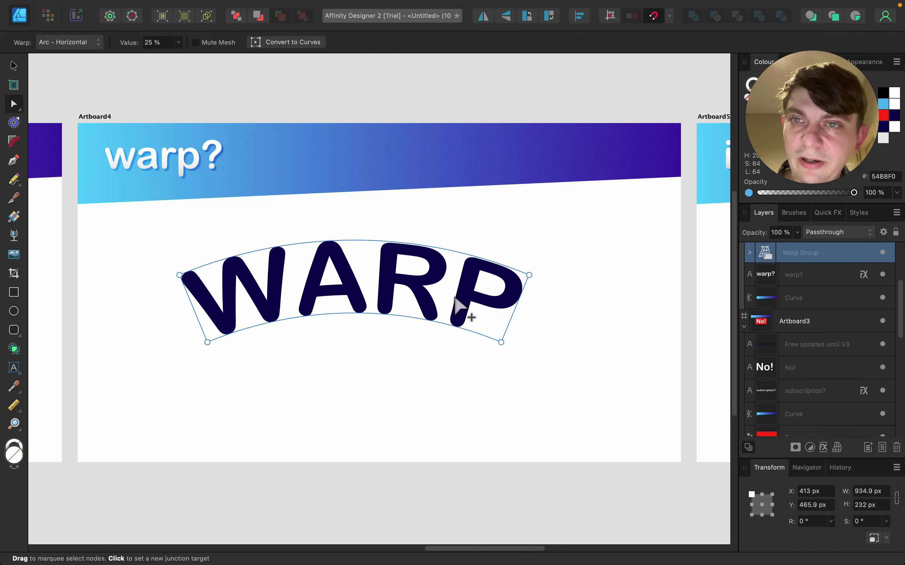
pyautogui.click(179, 41)
pyautogui.moveTo(174, 56); pyautogui.dragTo(193, 61)
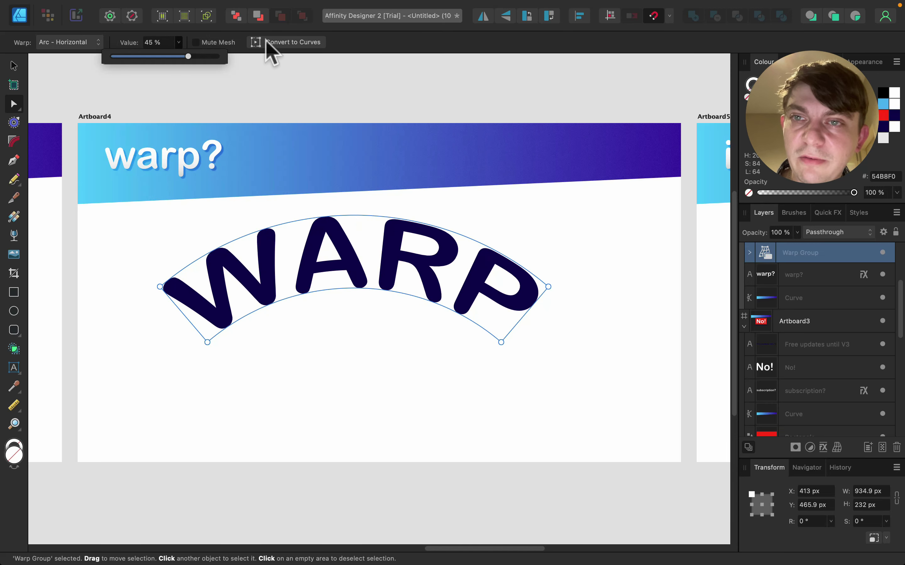
# - Convert the arched WARP text to curves and expand its groups to list each letter
pyautogui.click(276, 42)
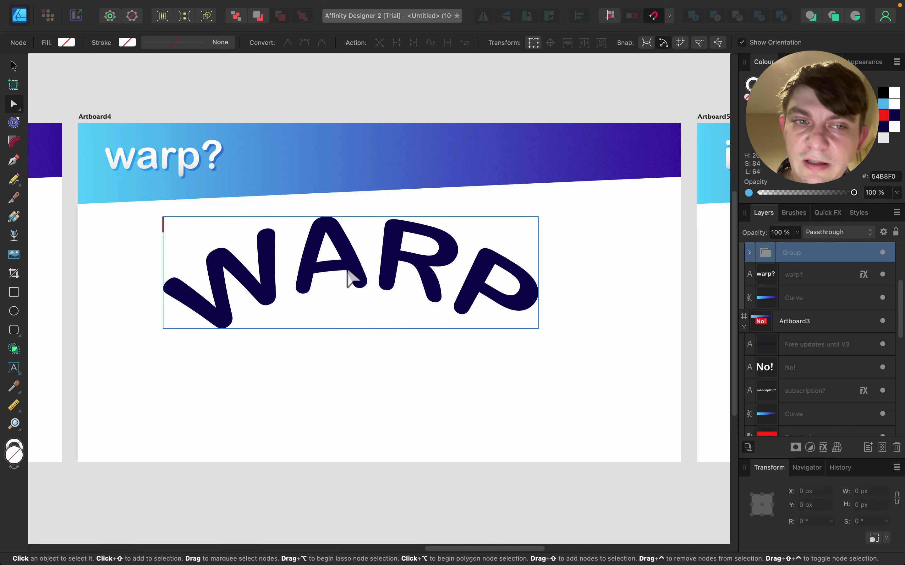
pyautogui.click(749, 253)
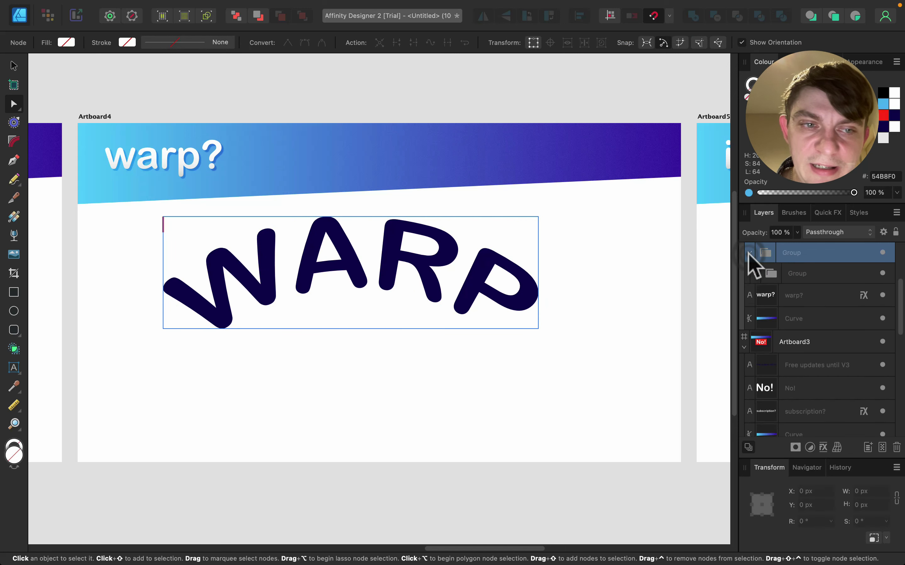
pyautogui.click(755, 274)
pyautogui.click(830, 299)
pyautogui.click(835, 320)
pyautogui.click(836, 344)
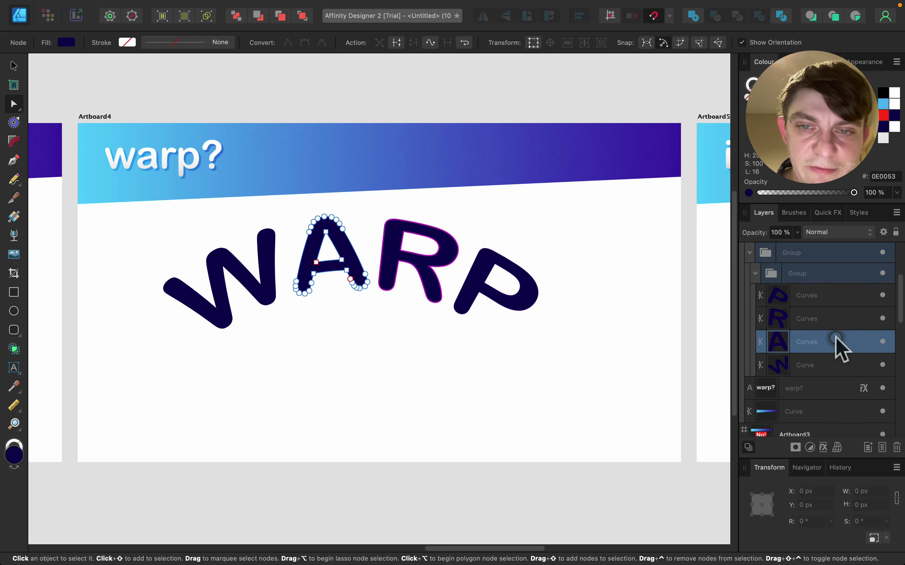
# - Reshape the W curve with a new node on its inner edge, then select the A curve
pyautogui.click(837, 365)
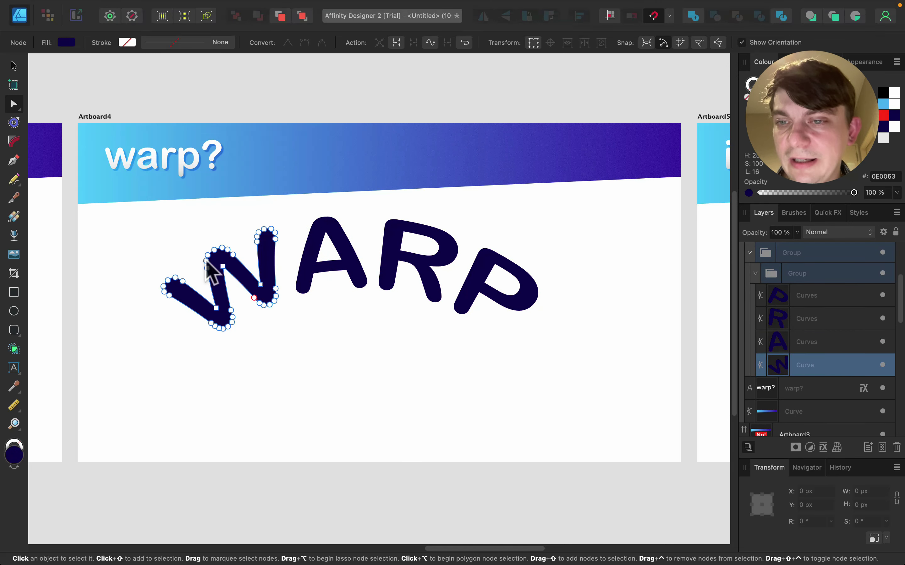
pyautogui.moveTo(236, 276); pyautogui.dragTo(238, 296)
pyautogui.click(323, 272)
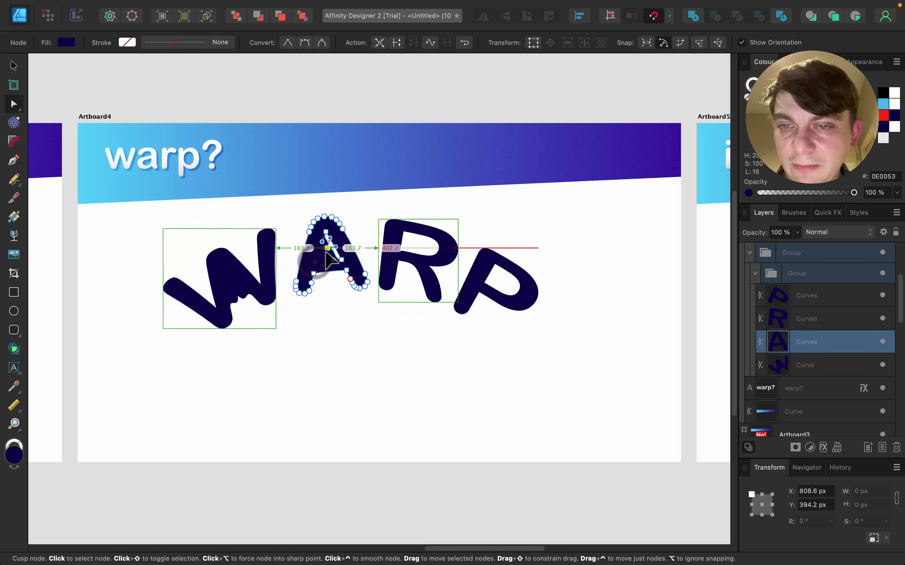
pyautogui.click(389, 406)
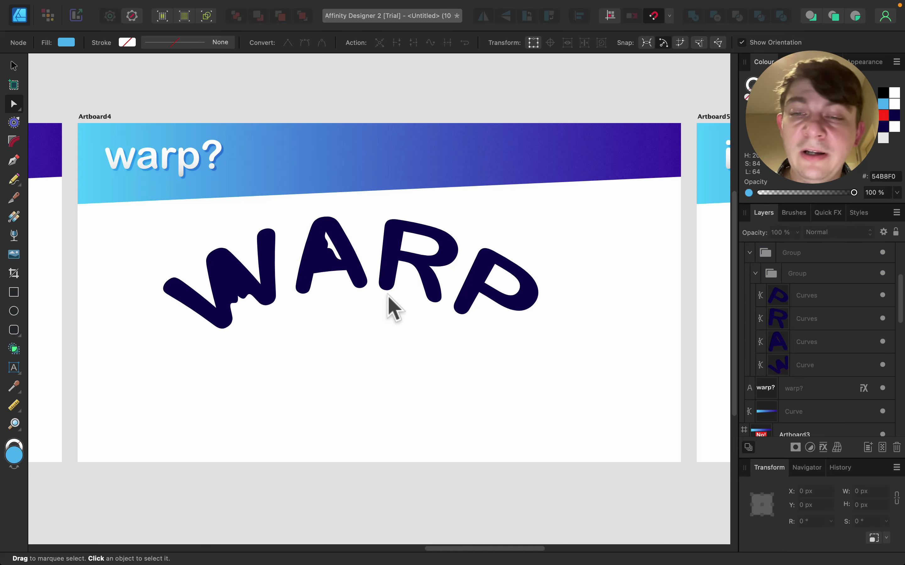
pyautogui.moveTo(598, 288); pyautogui.dragTo(503, 257)
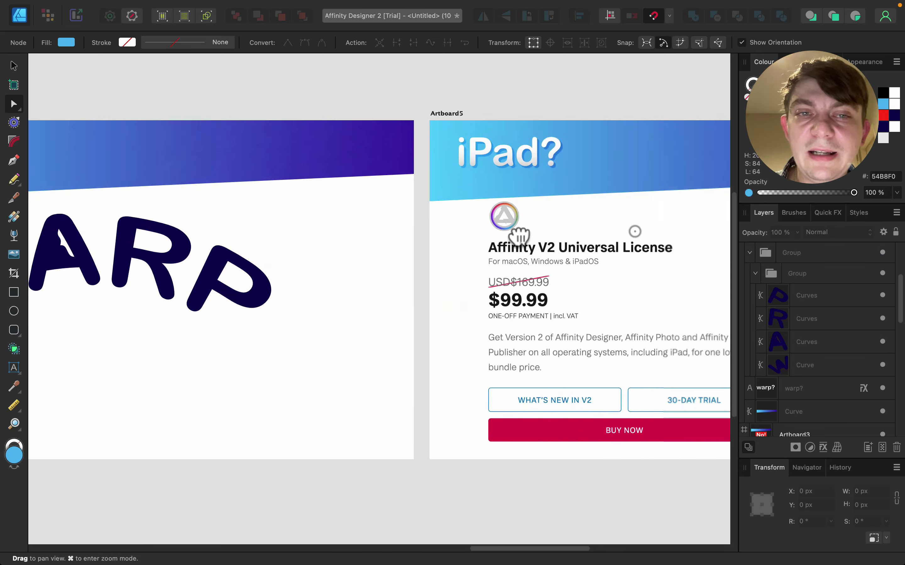
# - Scroll right to Artboard5's 'iPad?' slide showing the $99.99 Affinity V2 Universal License
pyautogui.hscroll(10, 286, 248)
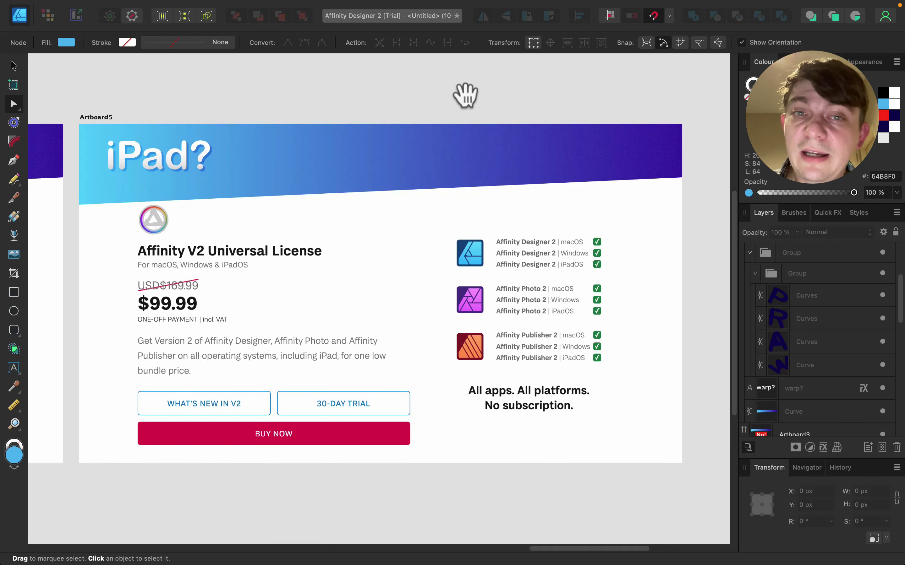
pyautogui.click(464, 95)
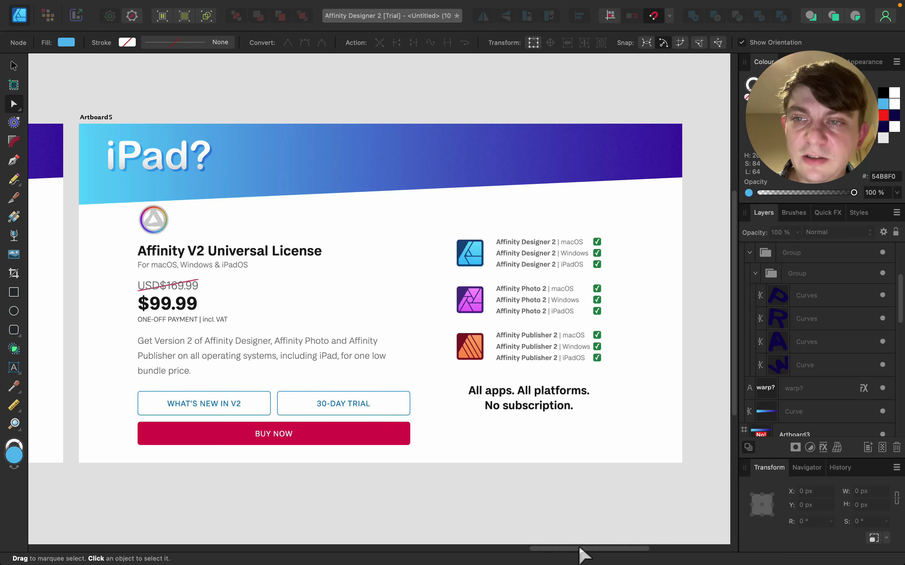
# - Drag the horizontal scrollbar back to Artboard1's 'free or paid?' slide with the V1 and V2 dates
pyautogui.moveTo(581, 549); pyautogui.dragTo(157, 529)
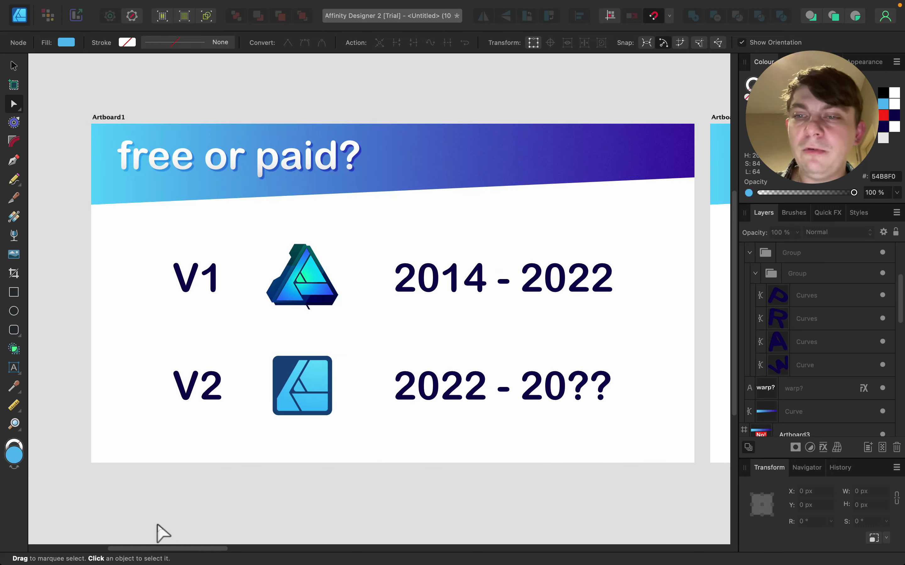